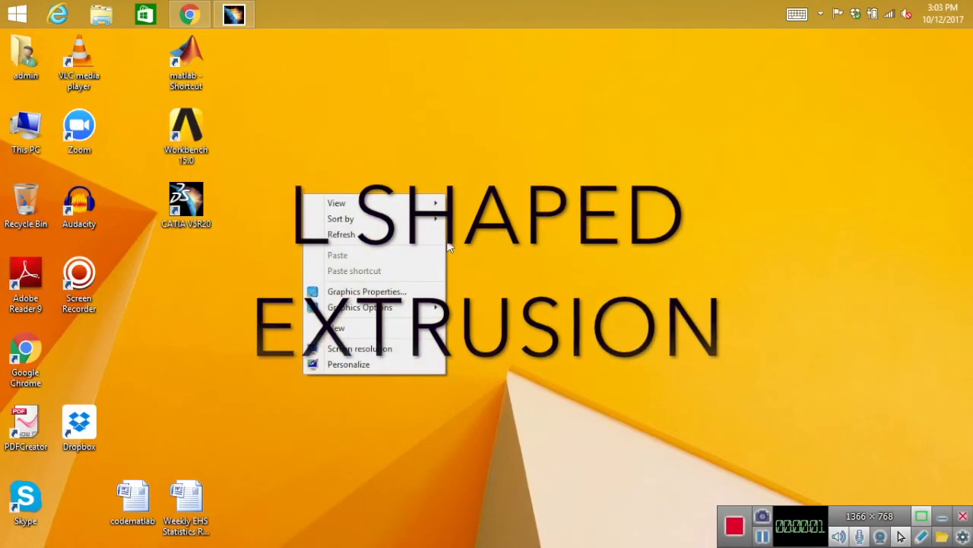
Launch ANSYS Workbench 15.0 from its desktop shortcut to get an empty, unsaved project.
click(449, 248)
right_click(354, 152)
key(Escape)
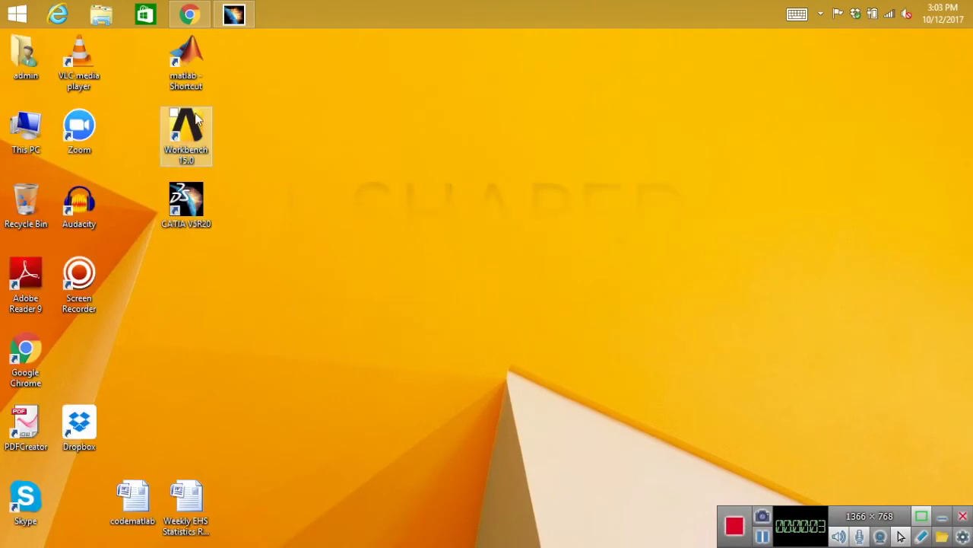
double_click(196, 120)
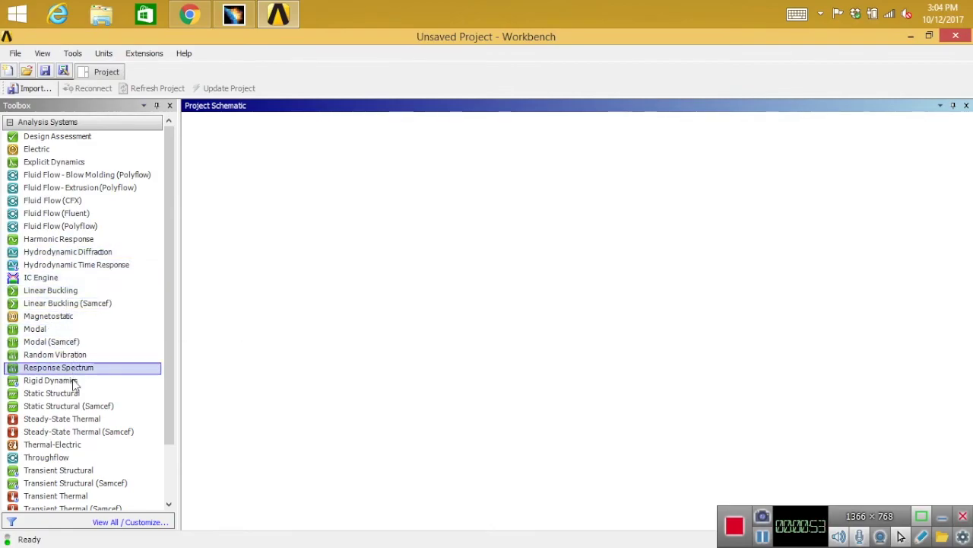
Add a Static Structural system and start a New Geometry from its Geometry cell in DesignModeler.
drag(168, 362, 175, 331)
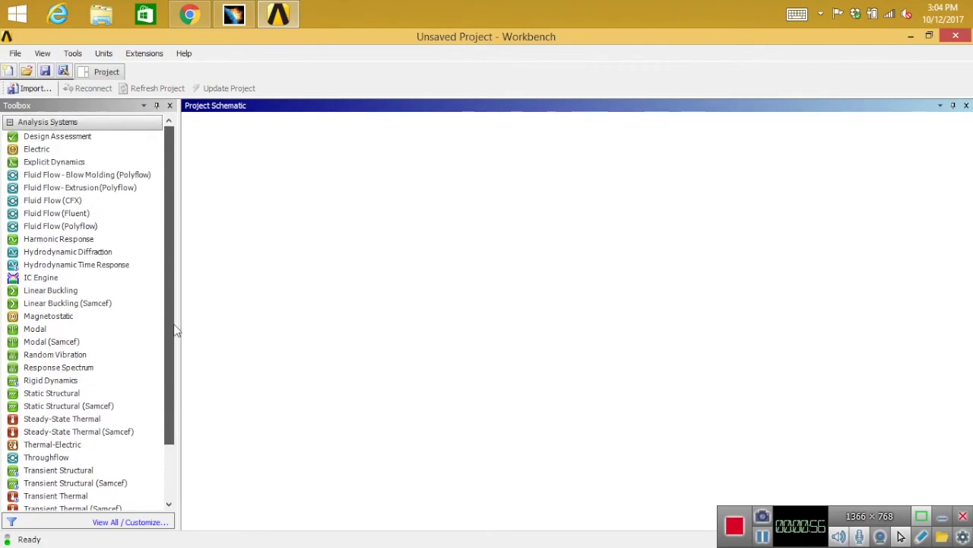
double_click(79, 398)
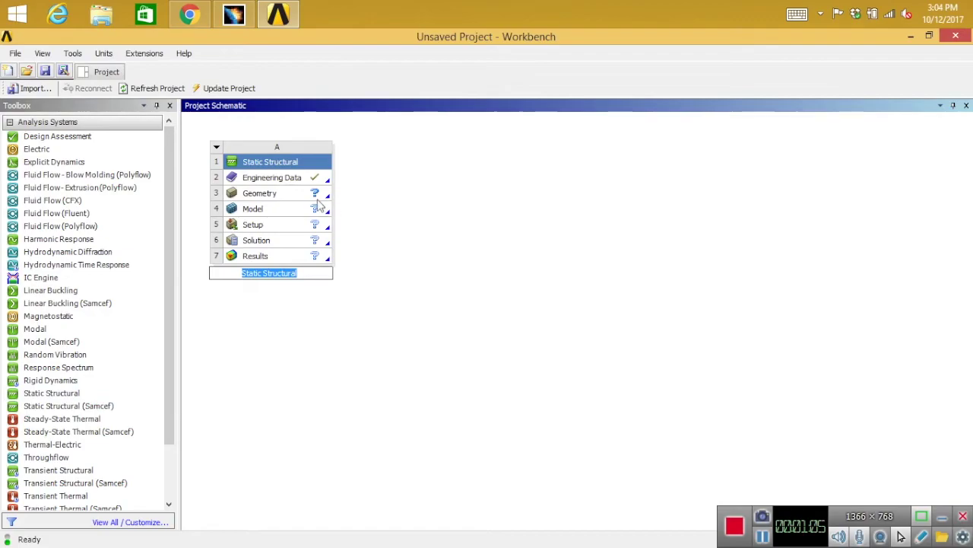
click(286, 199)
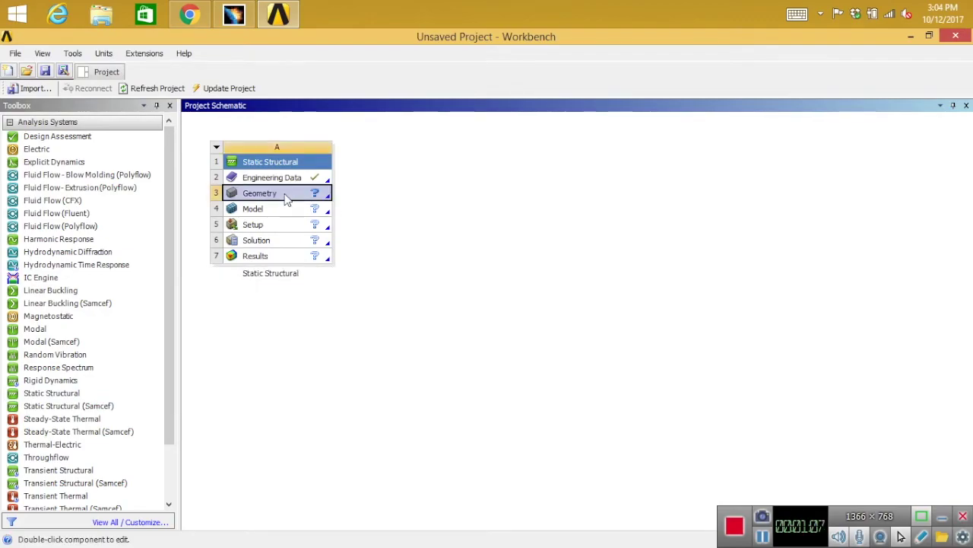
right_click(286, 199)
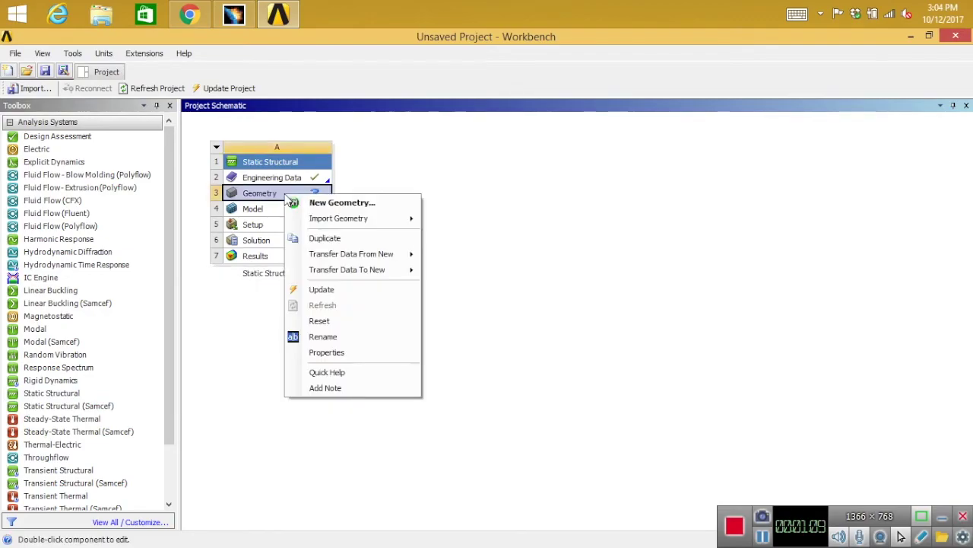
click(344, 205)
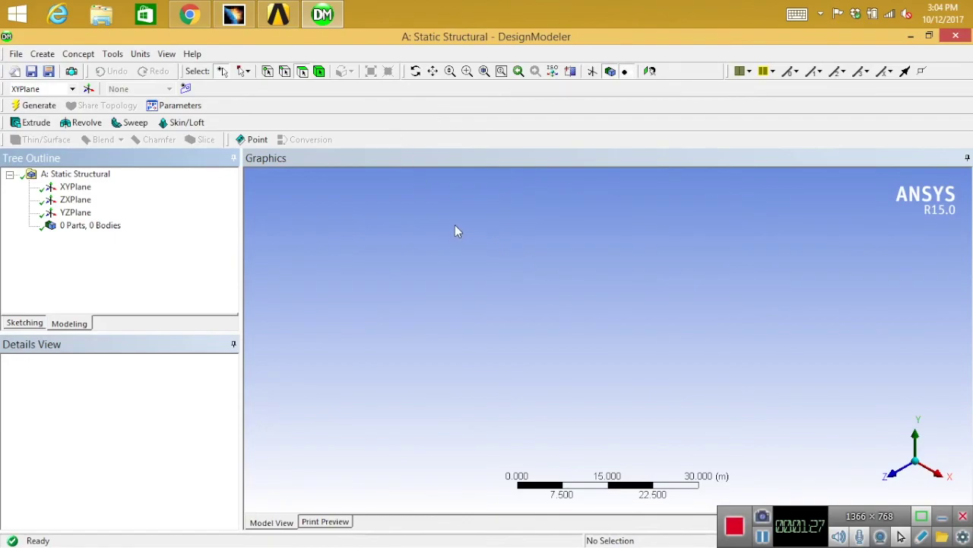
Set the model units to Millimeter and use Look at to face the XYPlane.
click(140, 53)
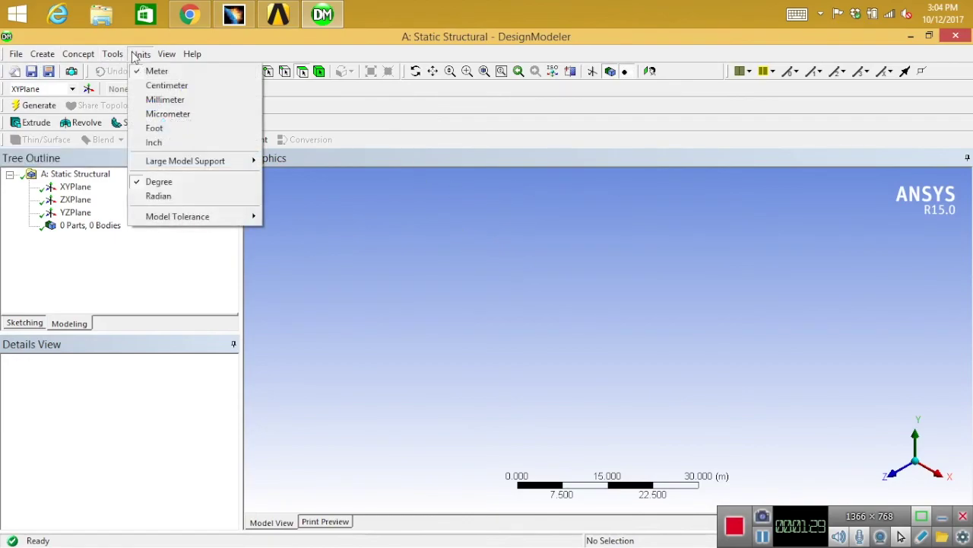
click(162, 100)
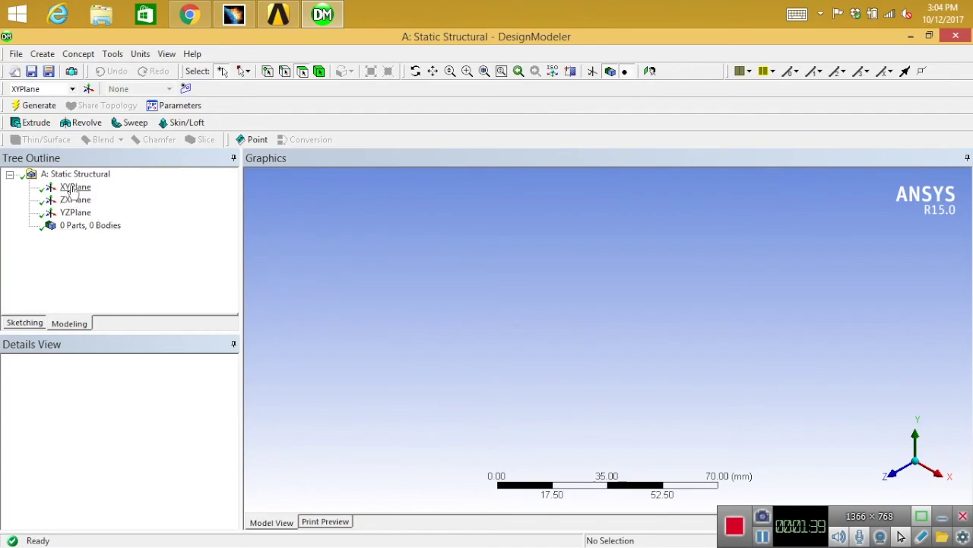
click(73, 190)
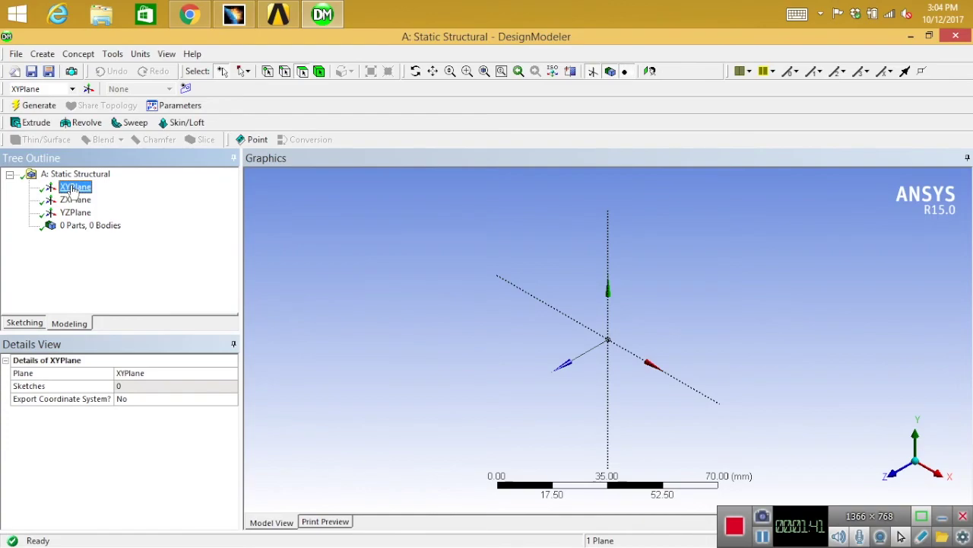
right_click(73, 190)
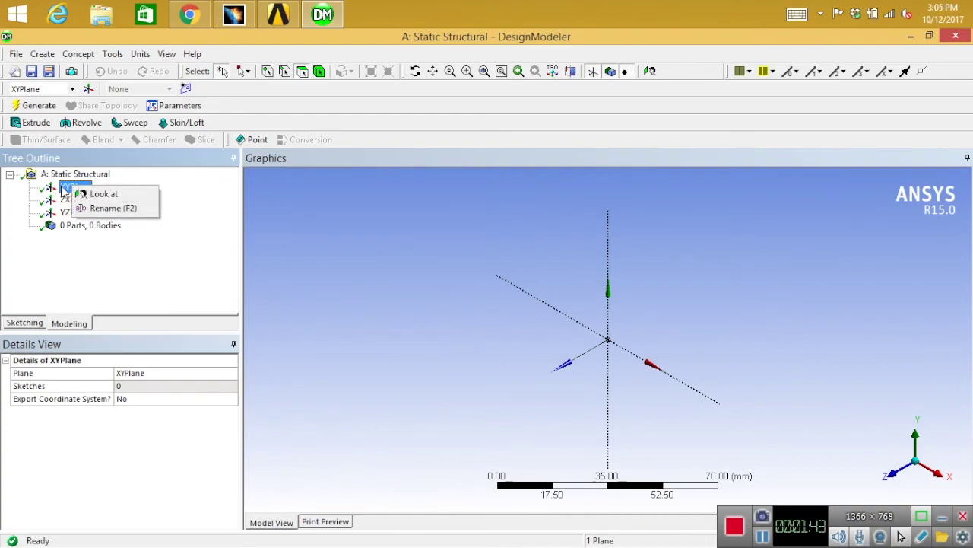
click(105, 195)
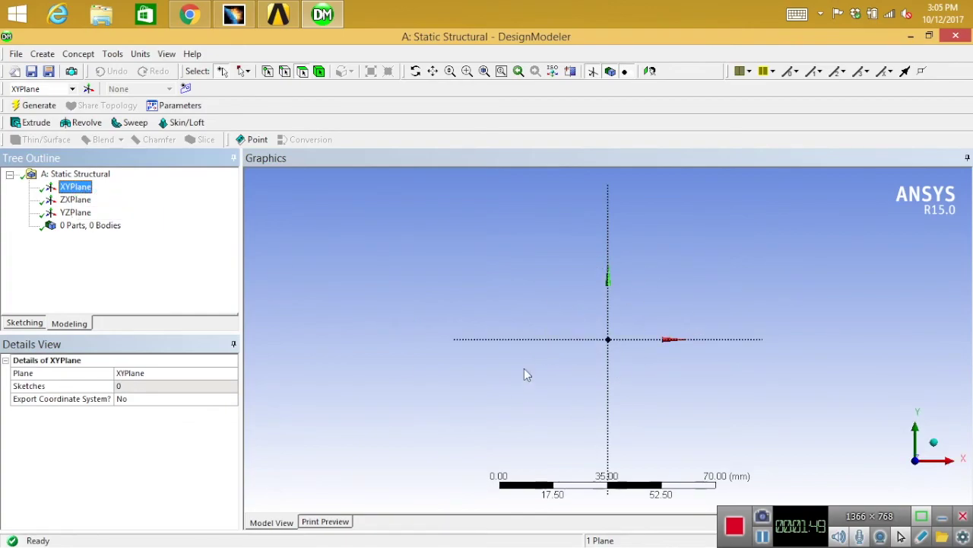
Sketch six connected lines forming a closed L right of the origin, resting on the x-axis.
click(25, 323)
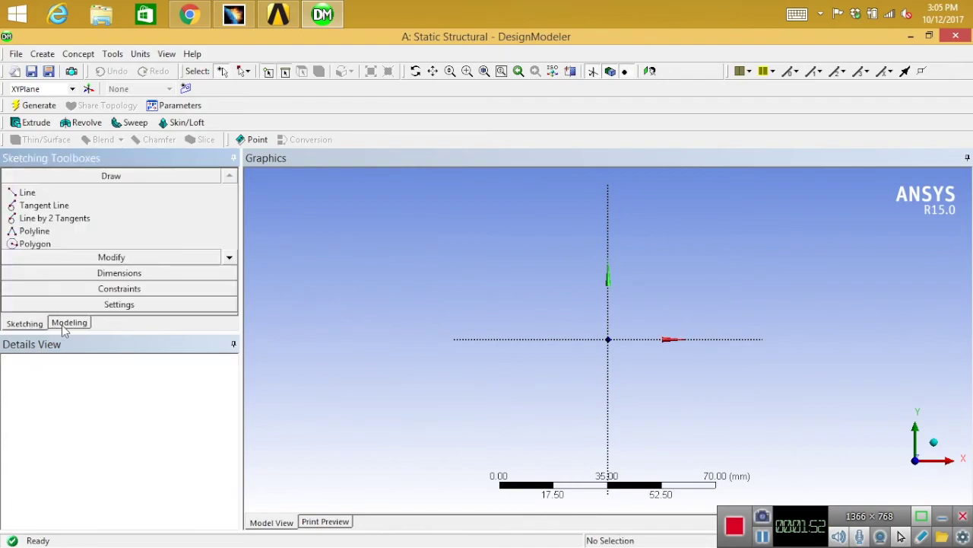
click(74, 193)
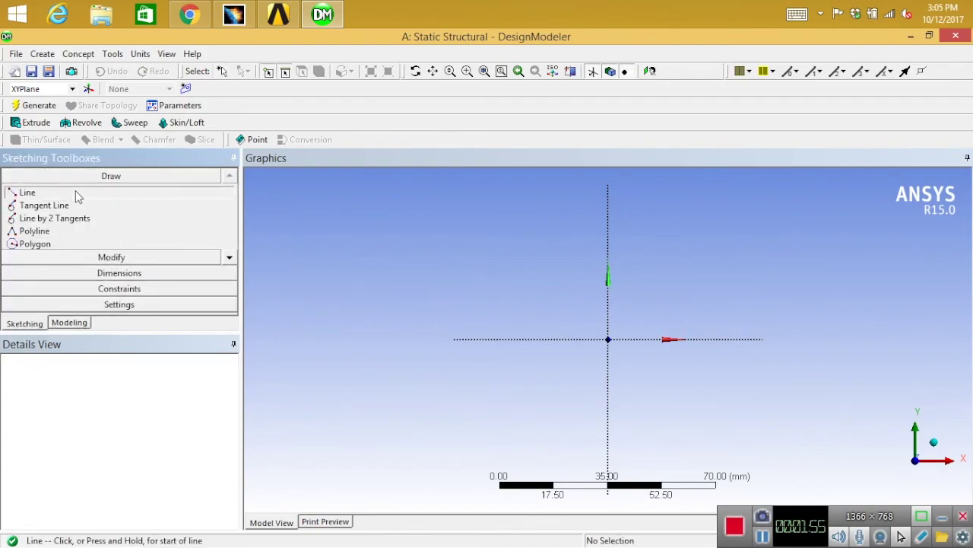
click(643, 195)
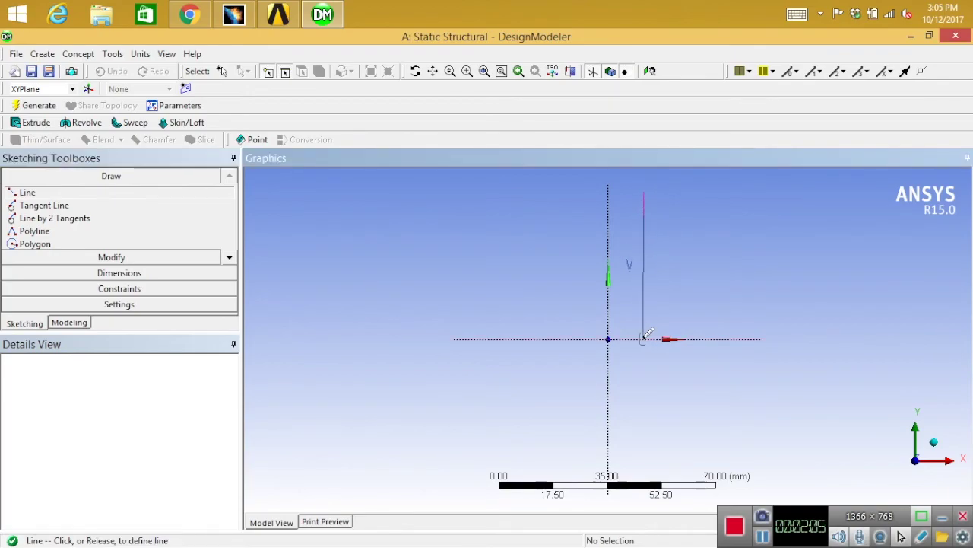
click(644, 338)
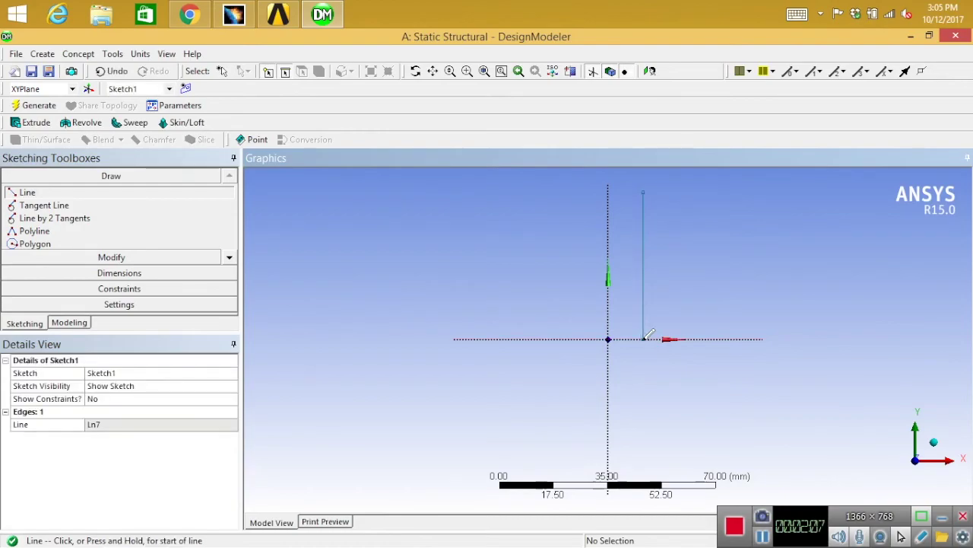
click(643, 338)
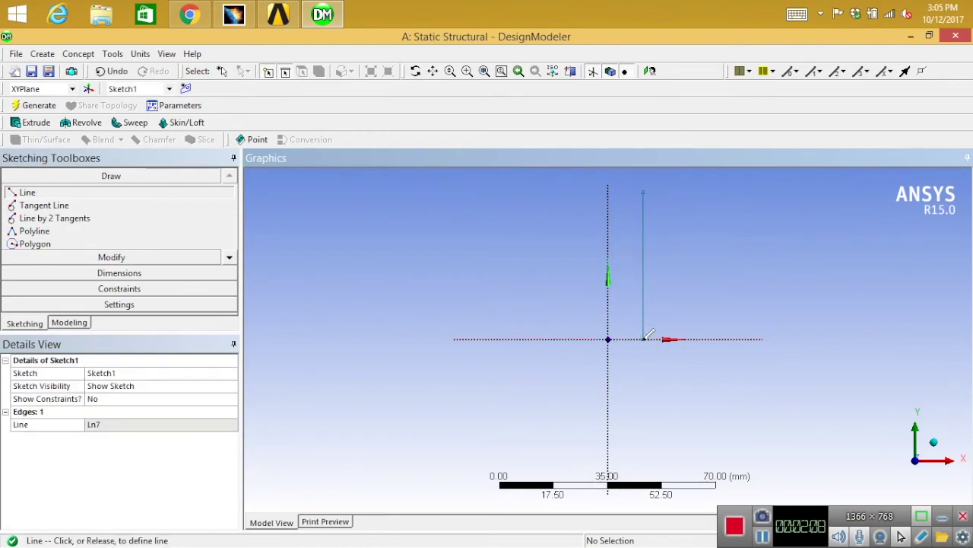
click(758, 338)
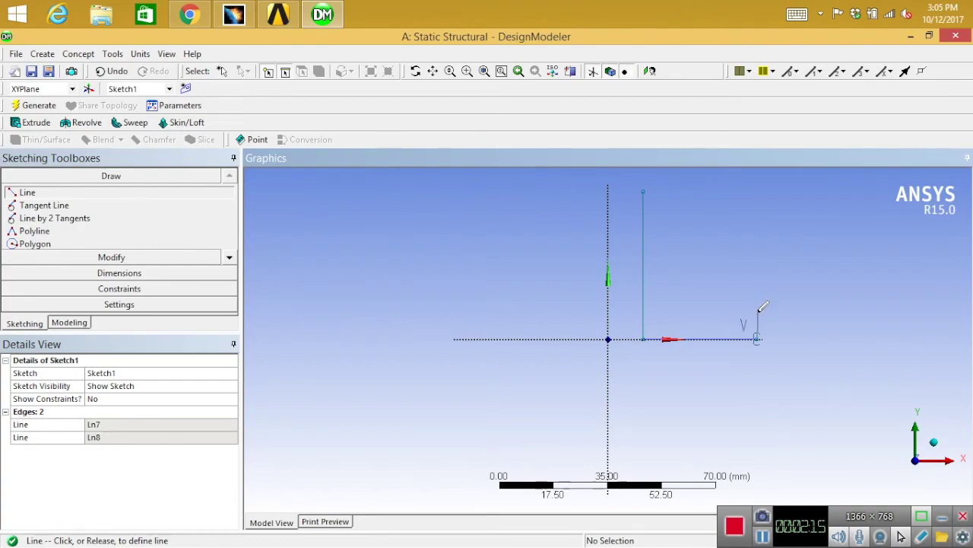
click(758, 309)
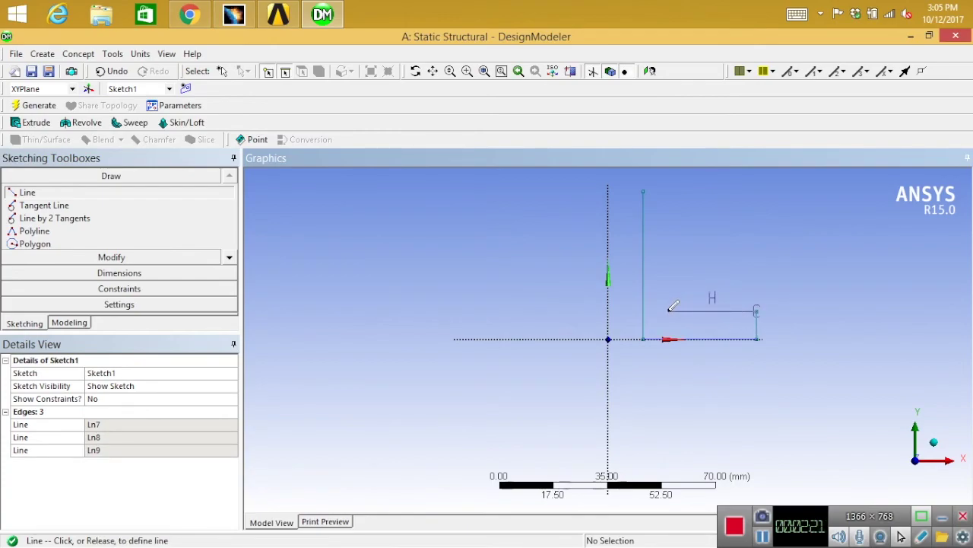
click(669, 309)
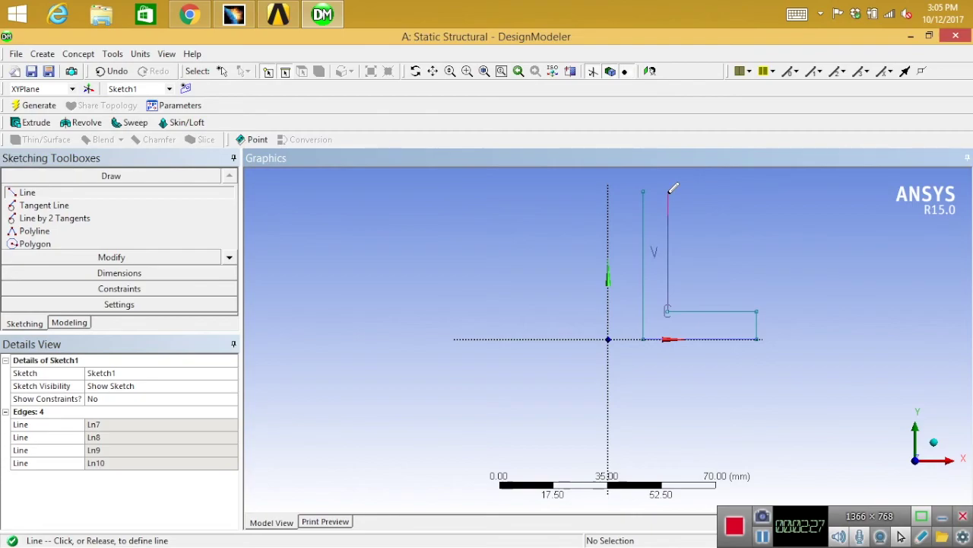
click(670, 189)
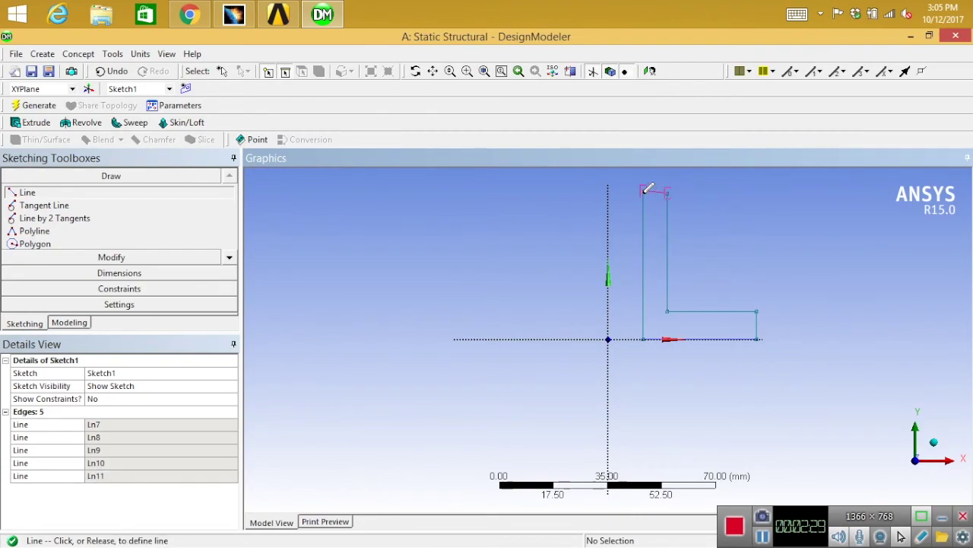
click(645, 190)
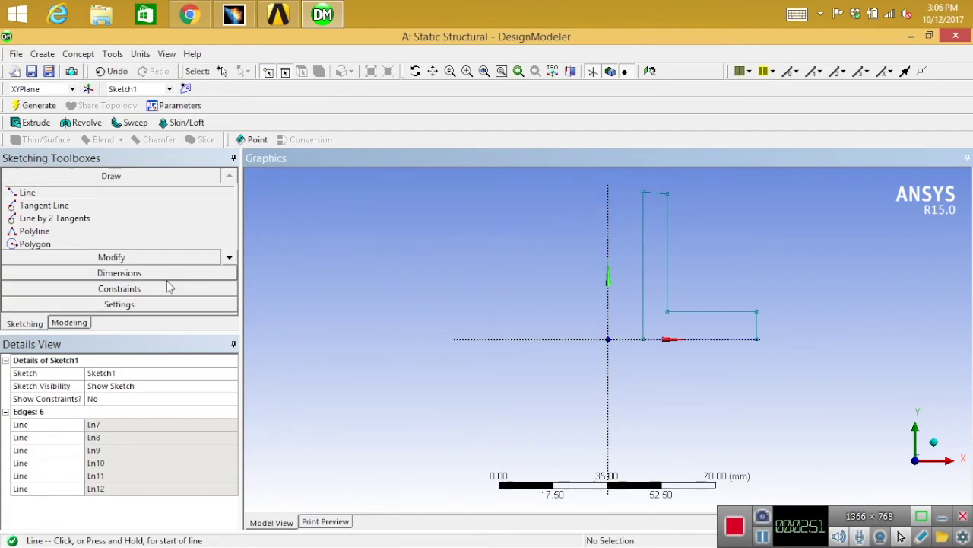
Apply a Horizontal constraint to the L's slanted top edge.
click(153, 289)
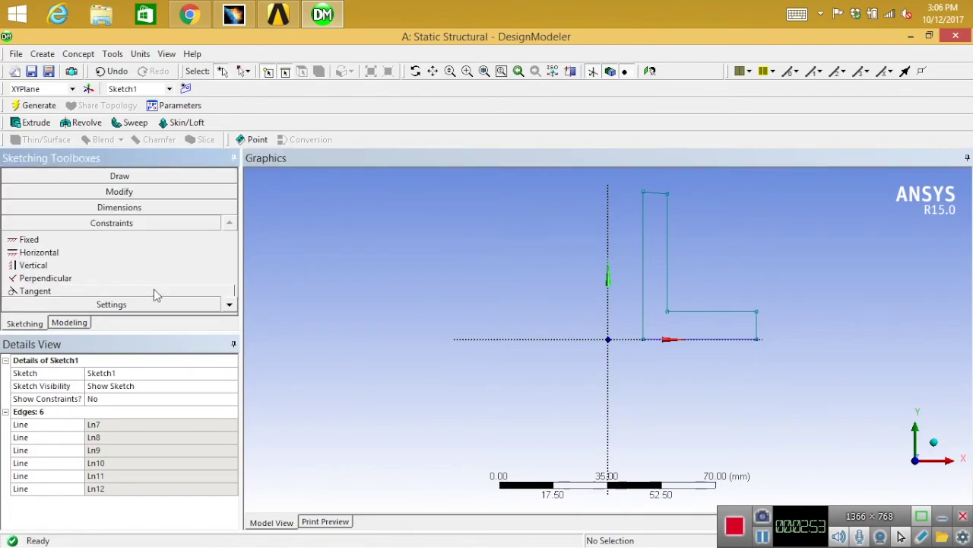
click(133, 253)
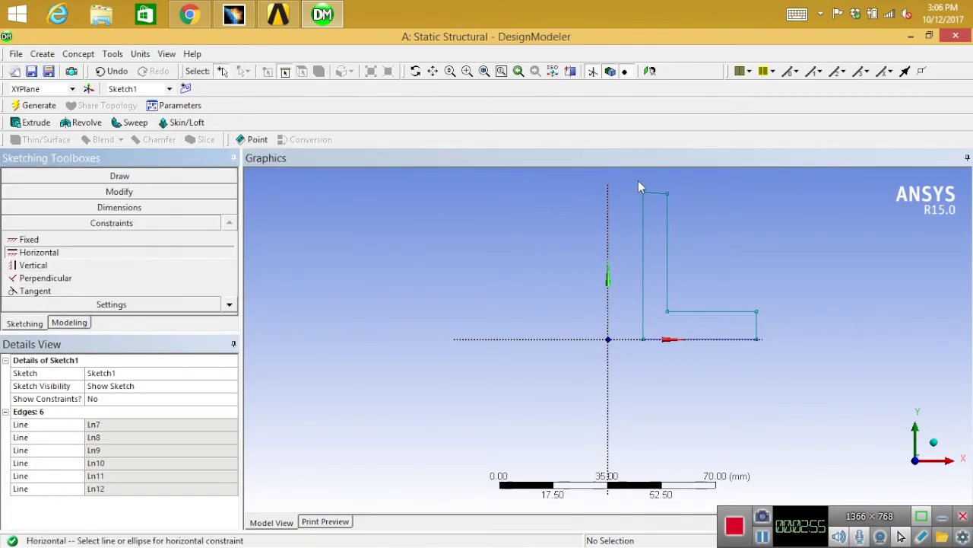
click(656, 193)
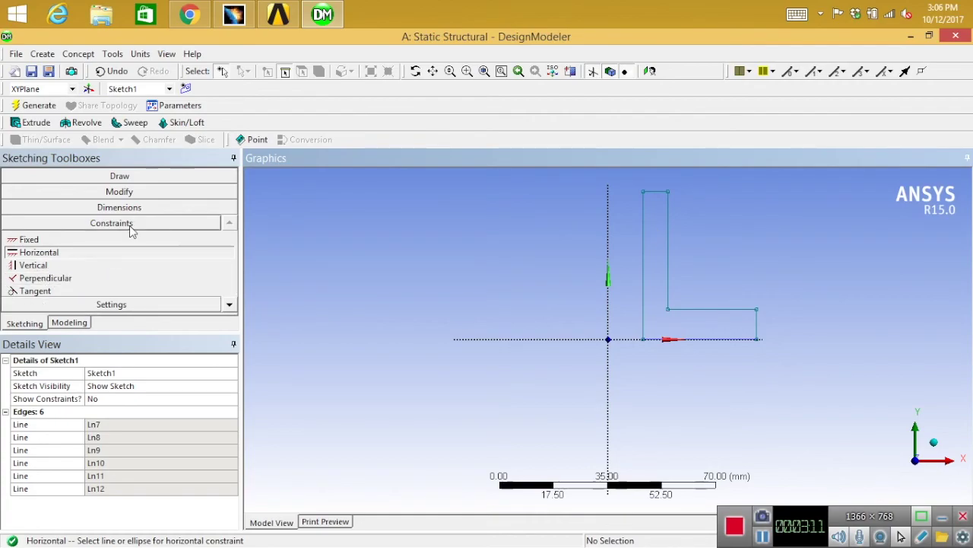
Add an Equal Length constraint tying the short right-hand edge to the top edge.
click(229, 304)
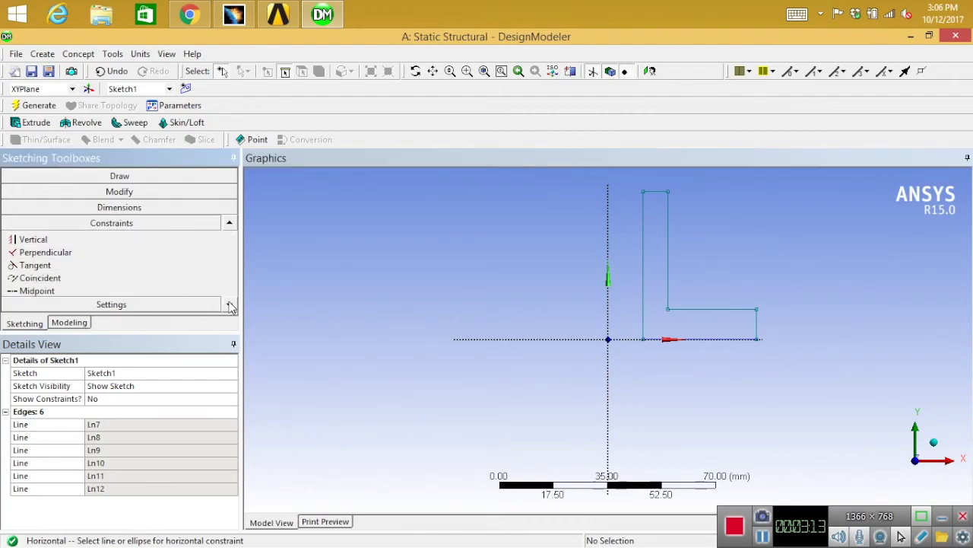
click(229, 305)
click(230, 304)
click(230, 304)
click(229, 304)
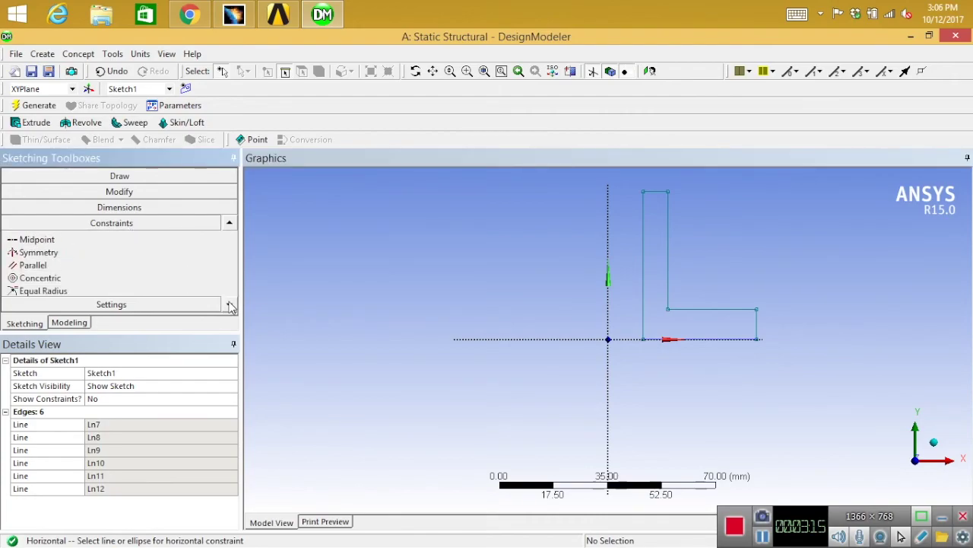
click(229, 305)
click(76, 292)
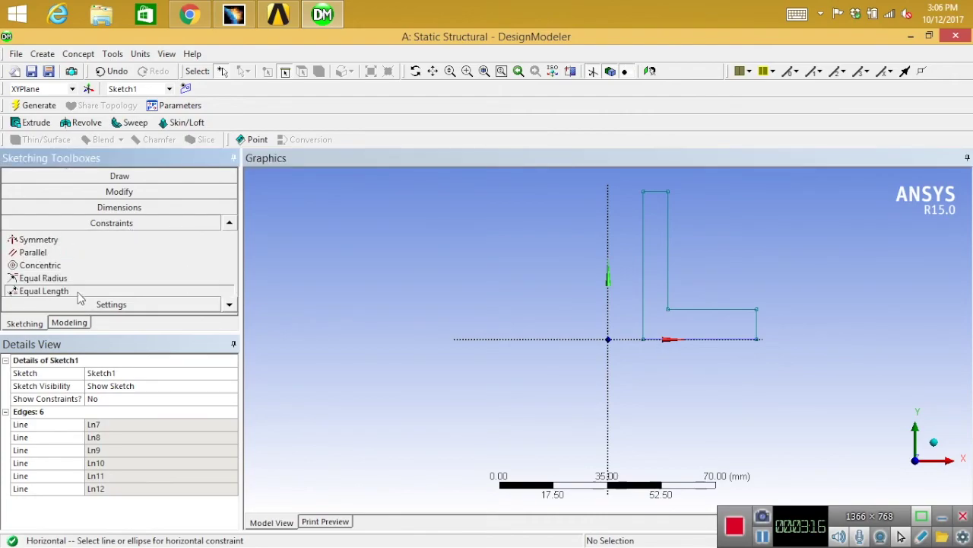
click(654, 192)
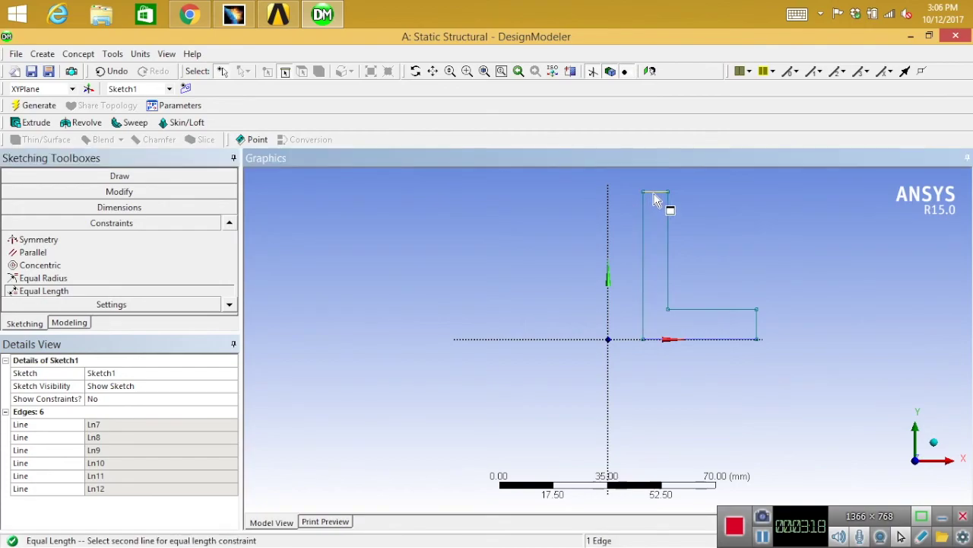
click(758, 331)
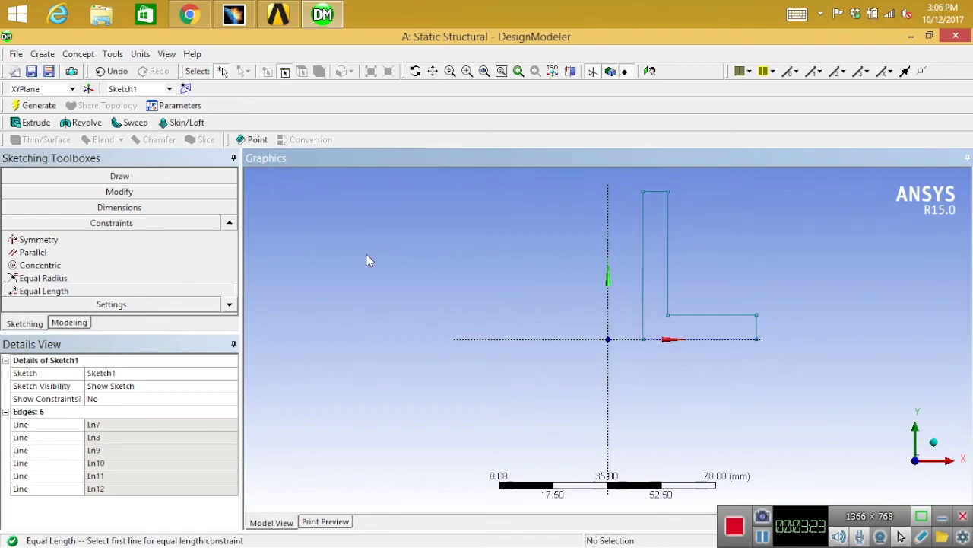
click(210, 225)
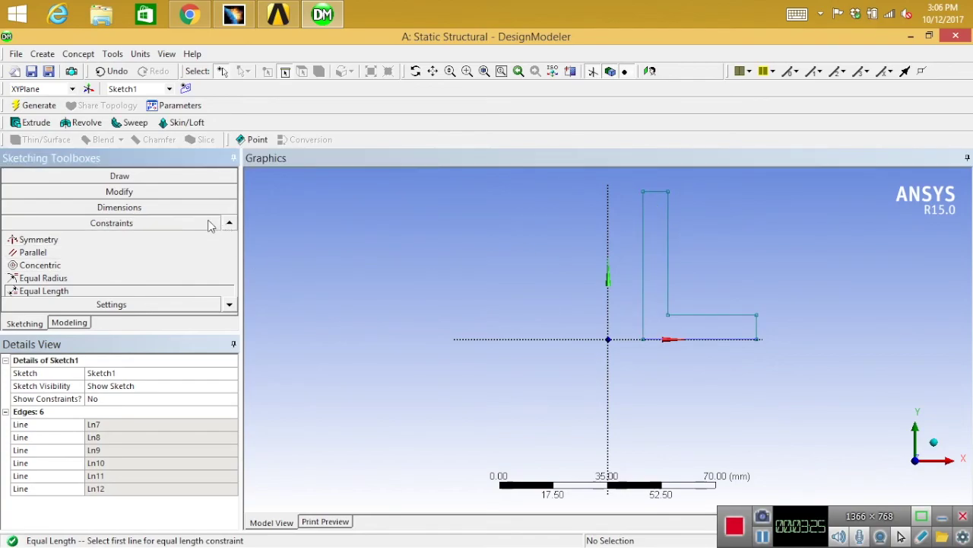
Add General dimensions to the L's left edge height, bottom width and short right edge.
click(233, 226)
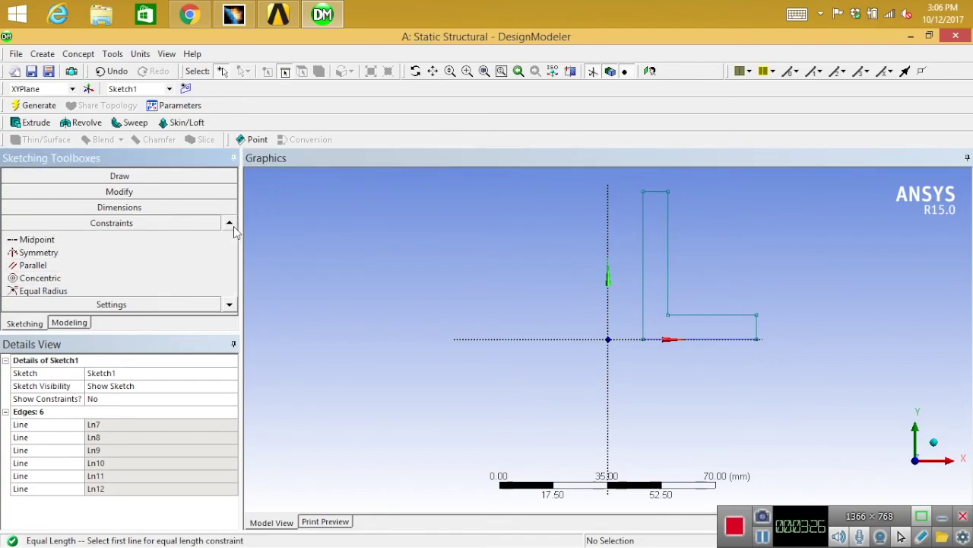
click(173, 208)
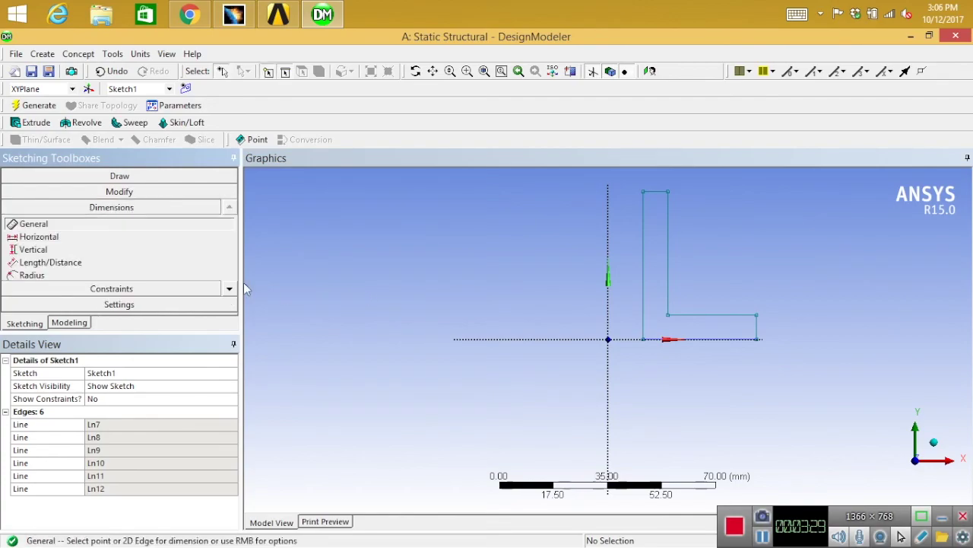
click(643, 253)
click(561, 262)
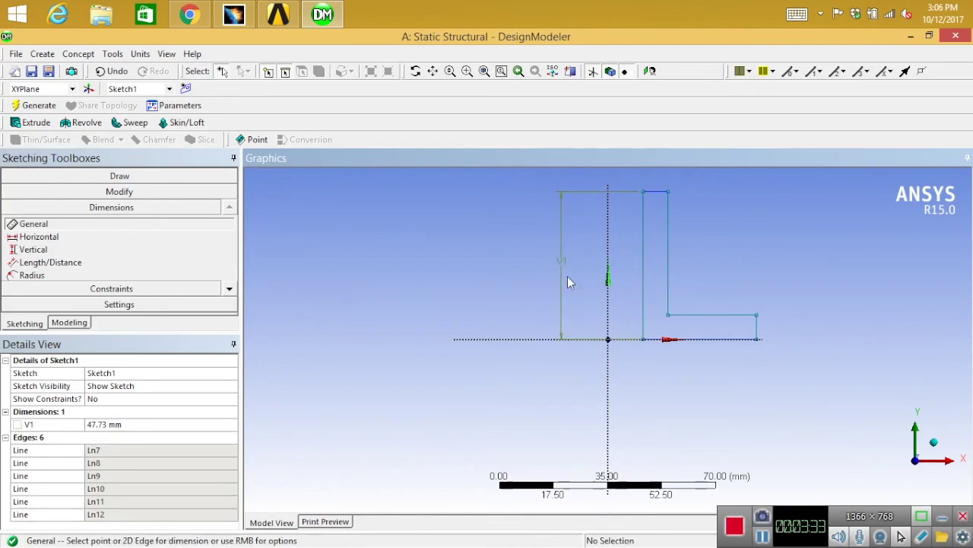
click(712, 341)
click(713, 364)
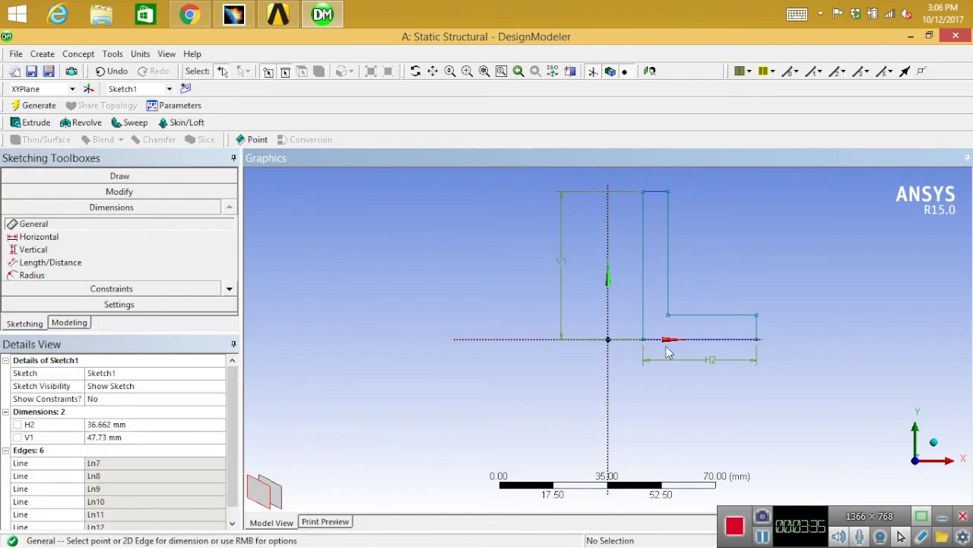
click(758, 329)
click(776, 327)
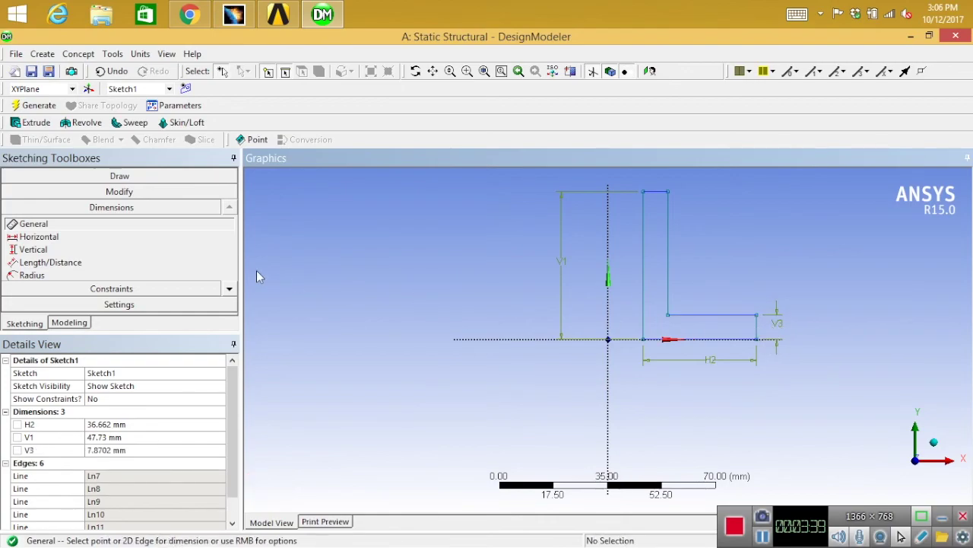
Add a Horizontal dimension between the vertical axis and the L's left edge.
click(126, 238)
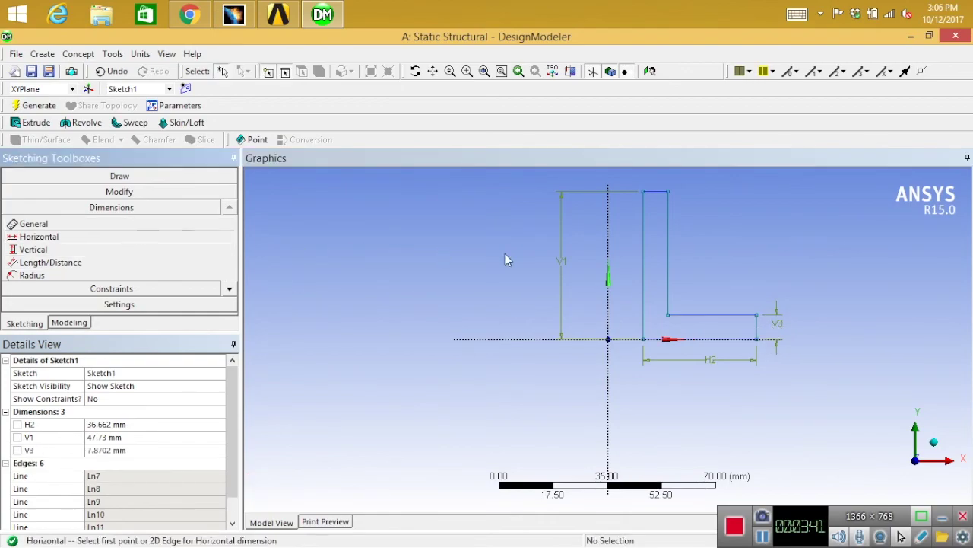
click(643, 232)
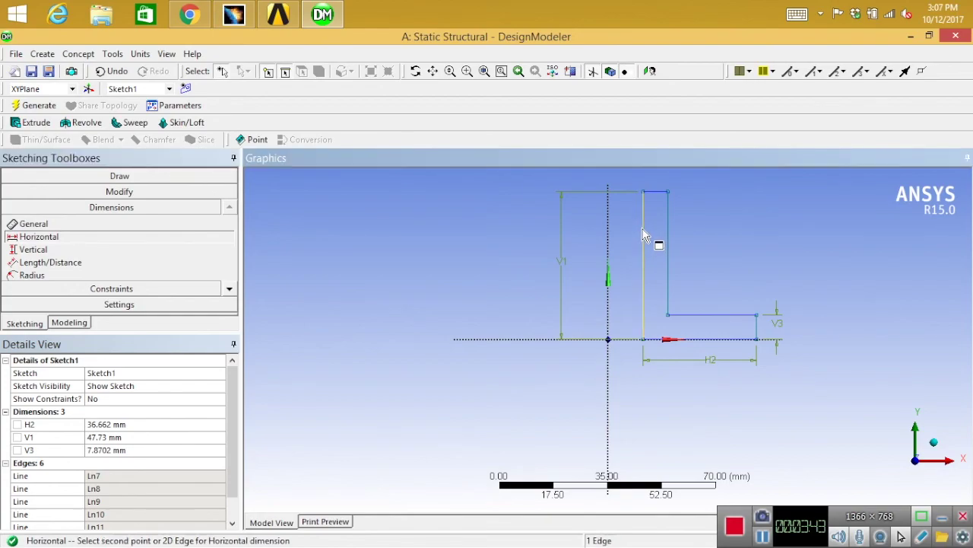
click(610, 242)
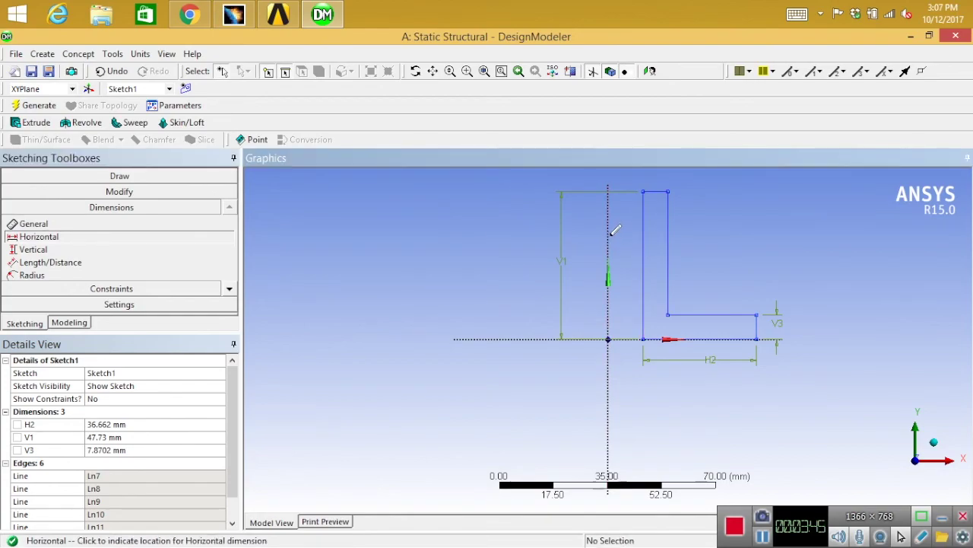
click(633, 230)
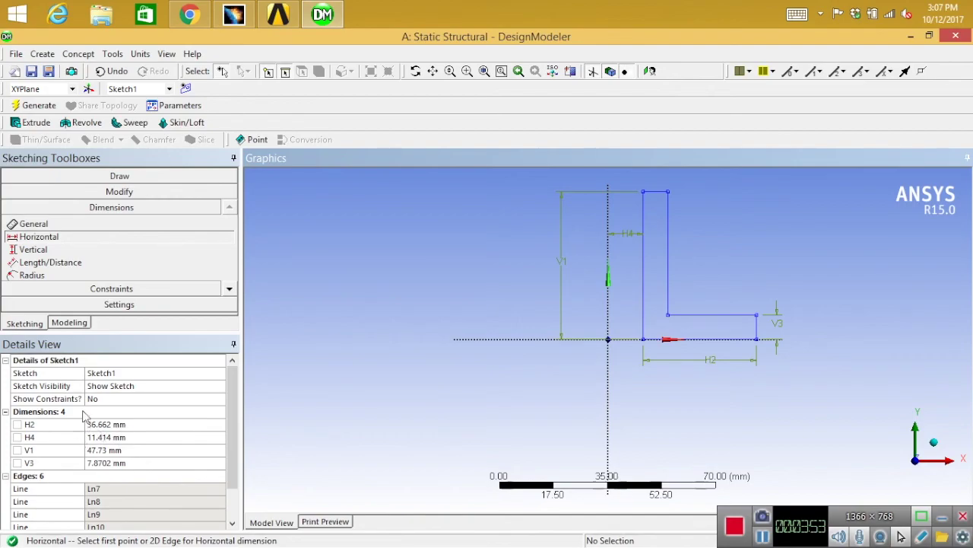
click(133, 426)
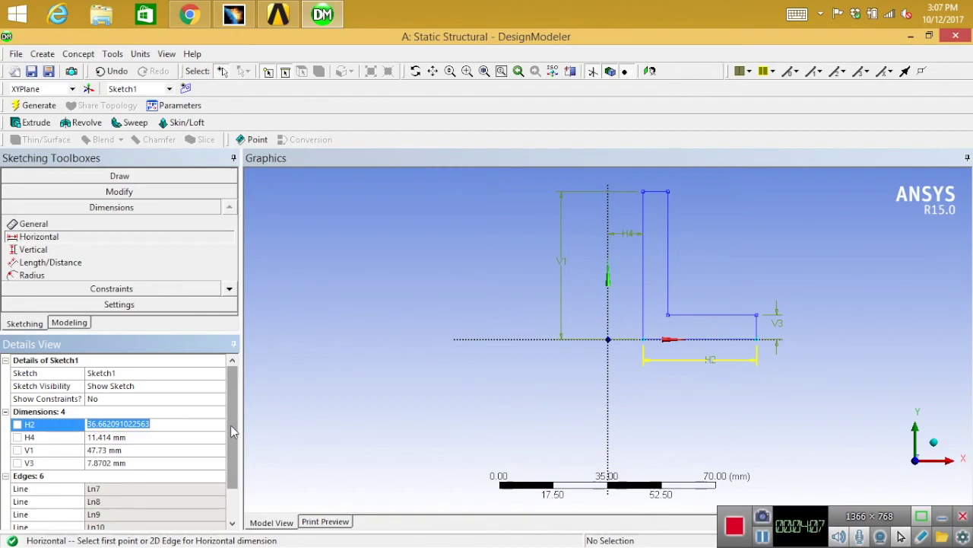
Enter dimension values H2 = 20, H4 = 15, V1 = 35 and V3 = 5 mm in Details View.
text(2)
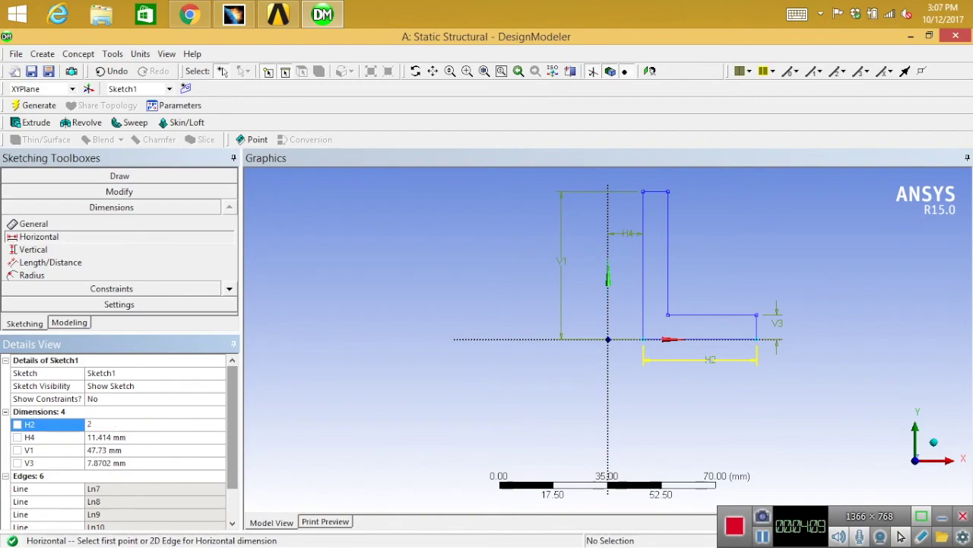
text(0)
key(Return)
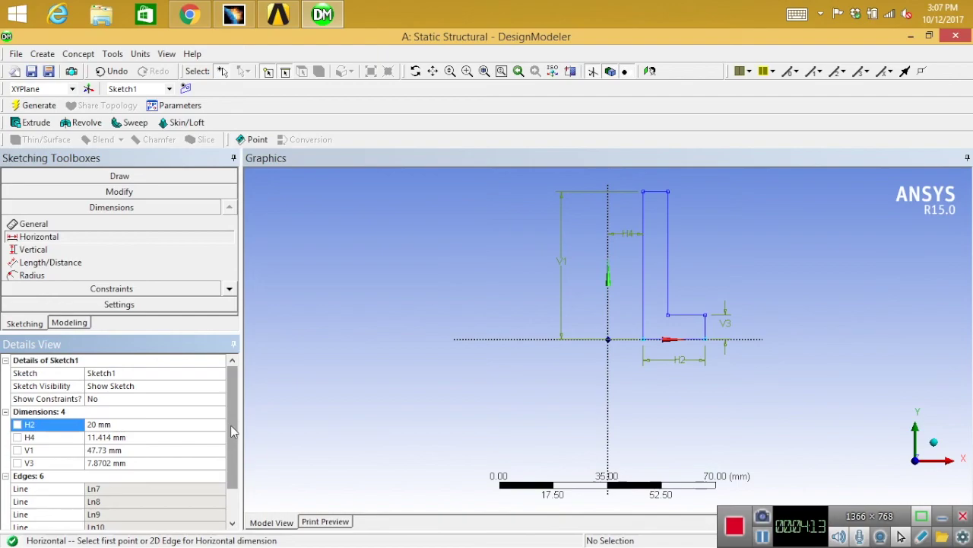
click(188, 437)
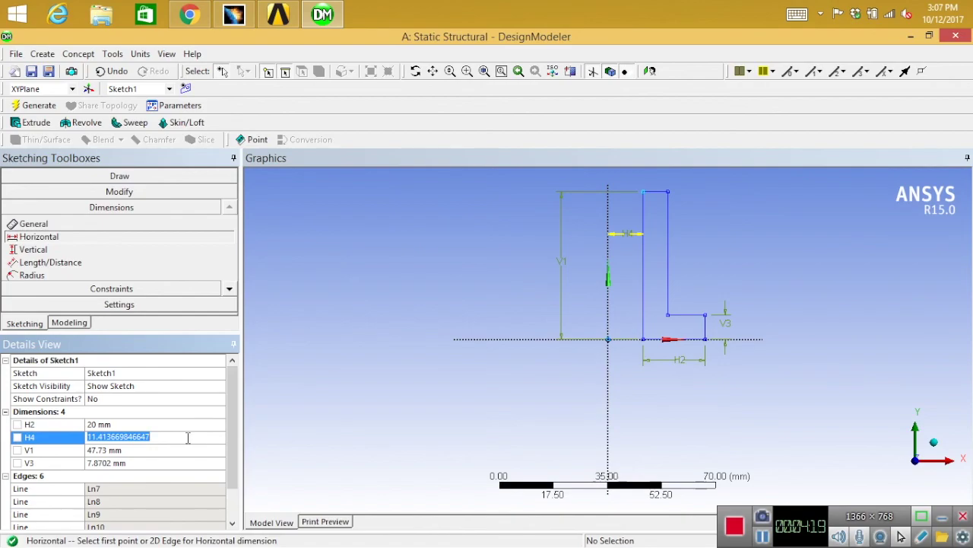
text(15)
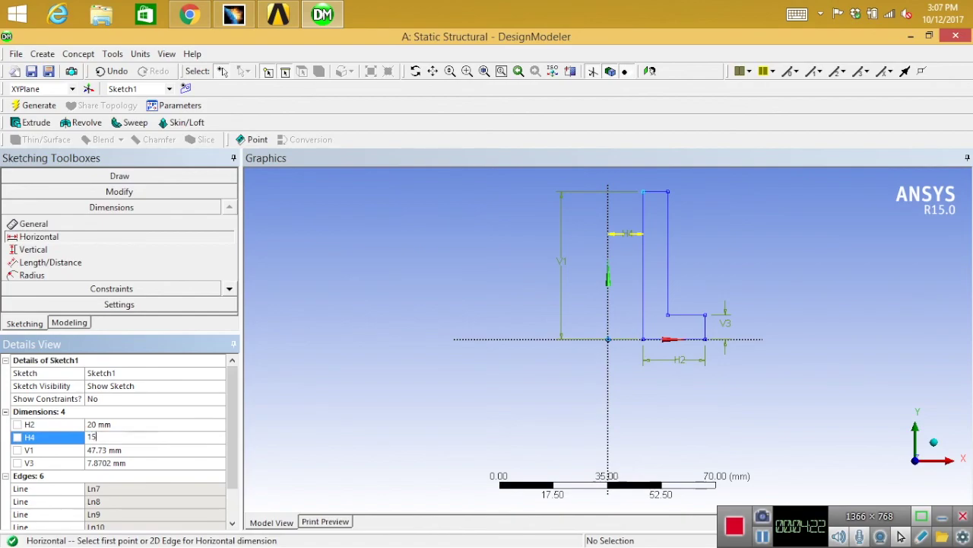
key(Return)
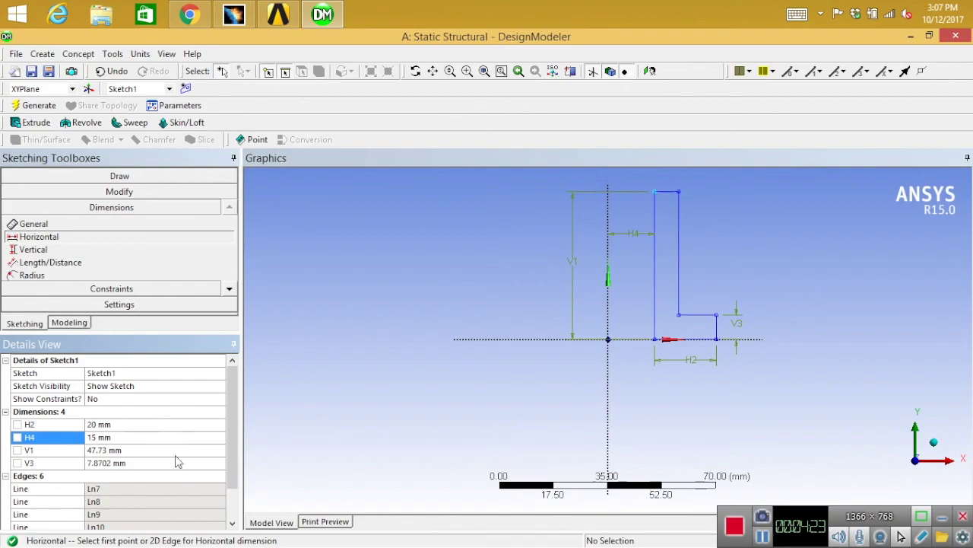
click(163, 450)
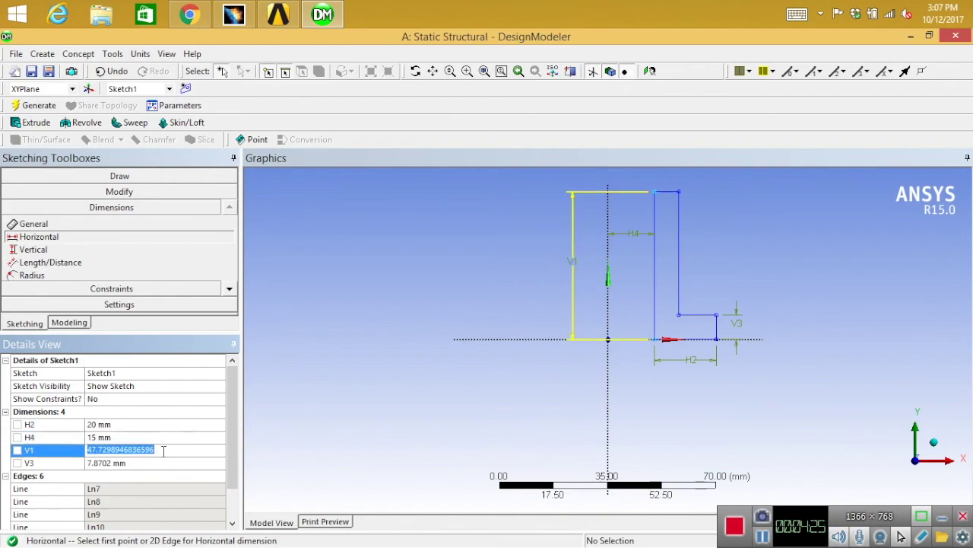
text(35)
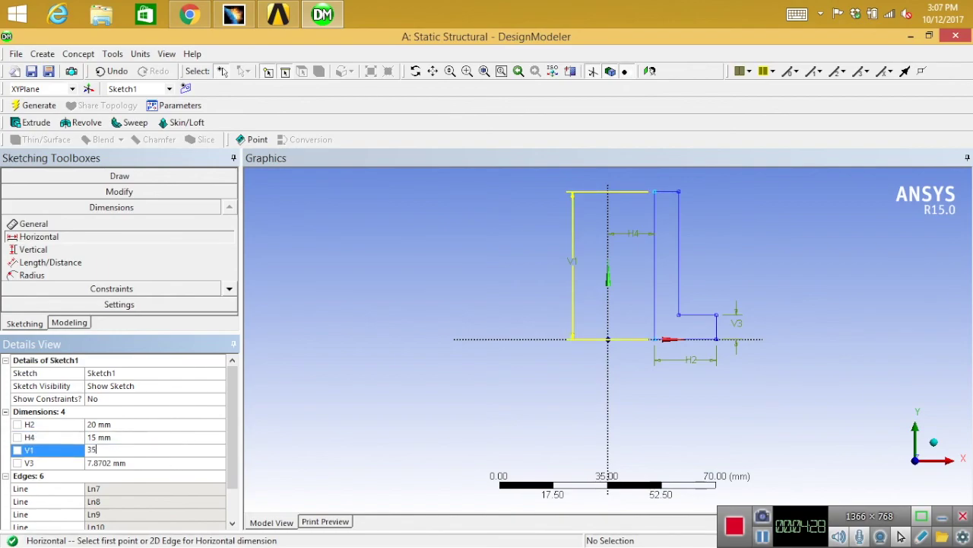
key(Return)
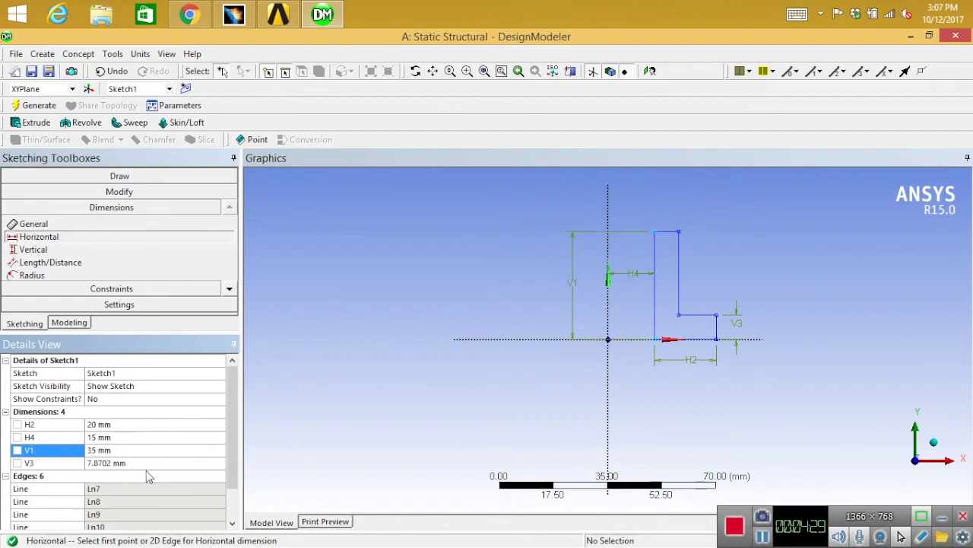
click(150, 462)
text(5)
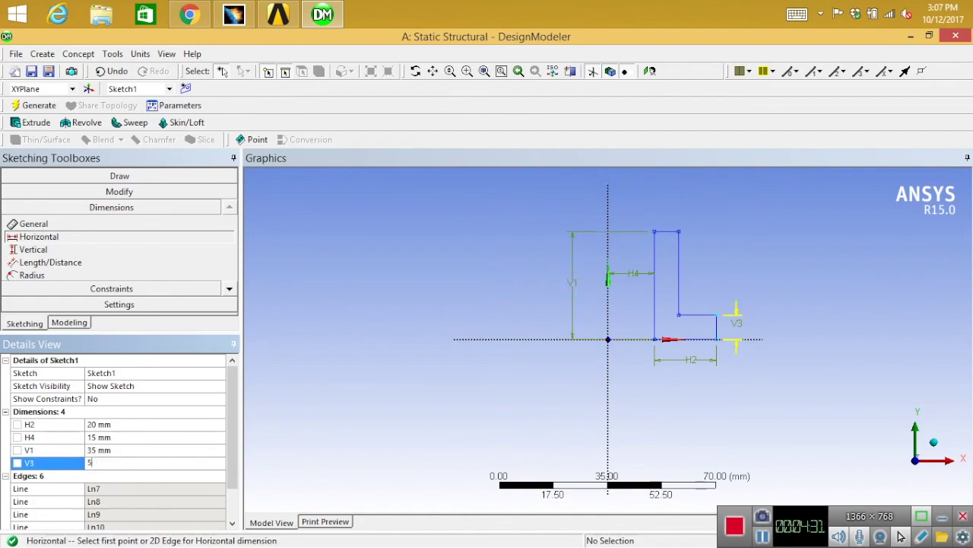
key(Return)
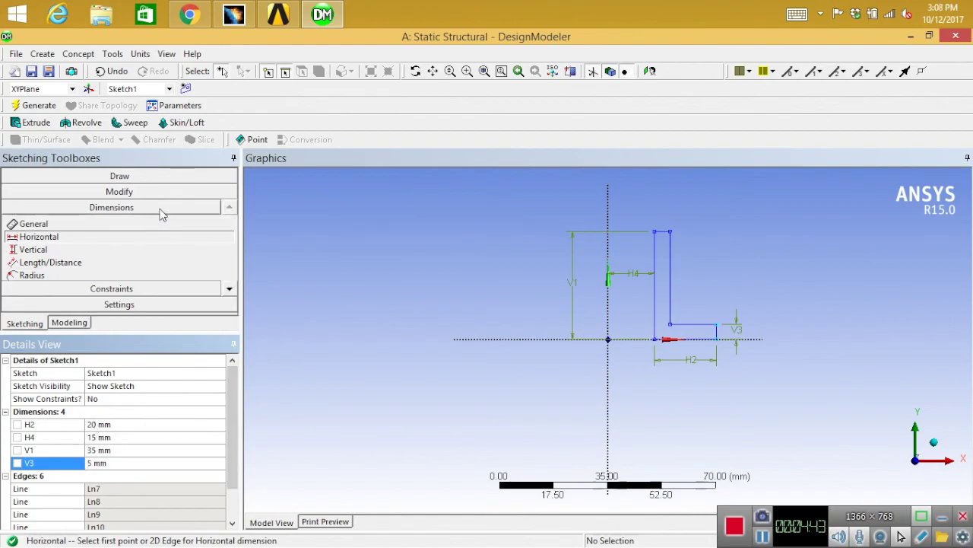
click(162, 237)
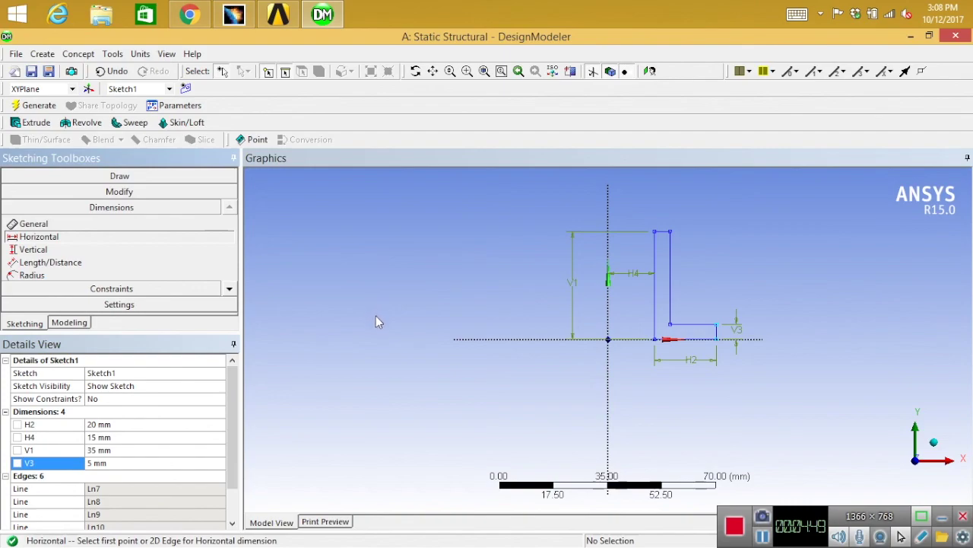
Extrude Sketch1 with FD1 Depth 100 mm and generate the L-shaped solid.
click(70, 324)
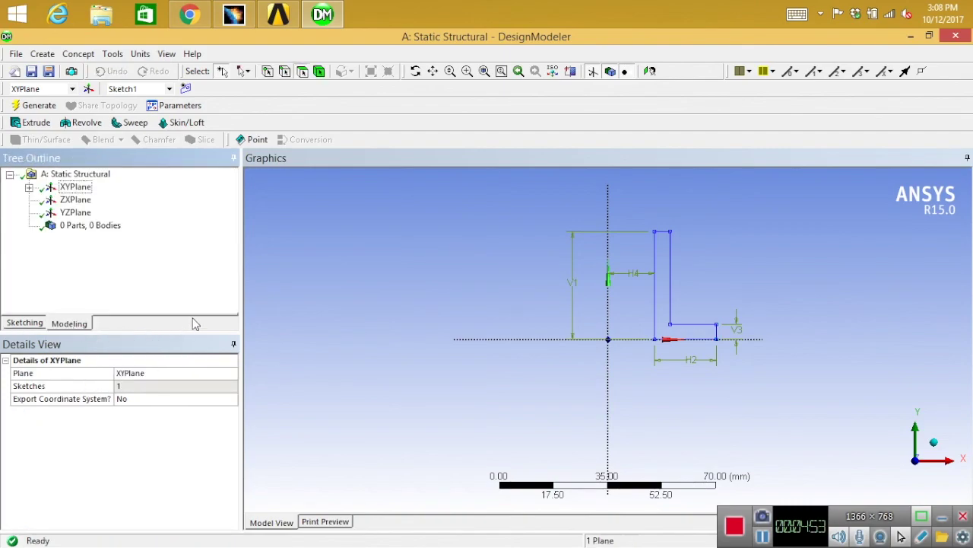
click(74, 189)
click(29, 187)
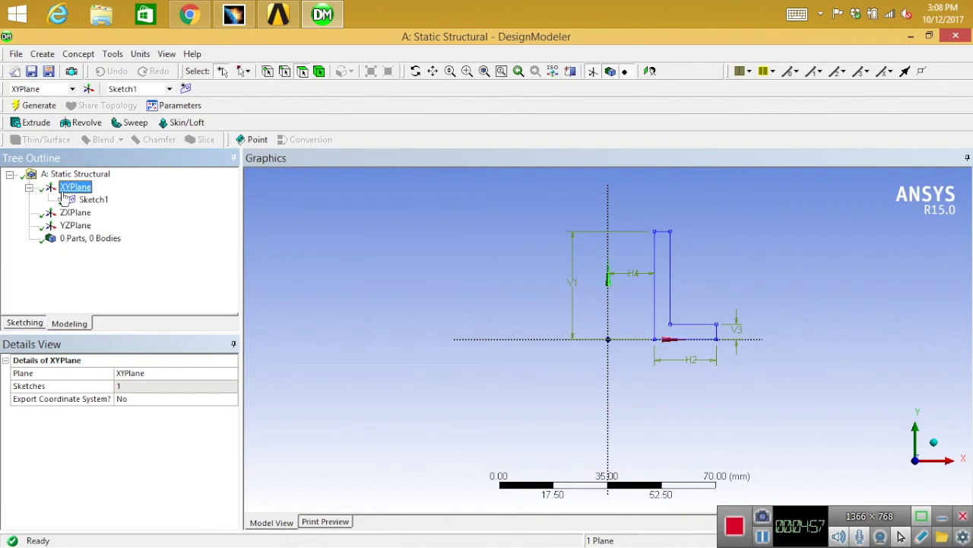
click(94, 200)
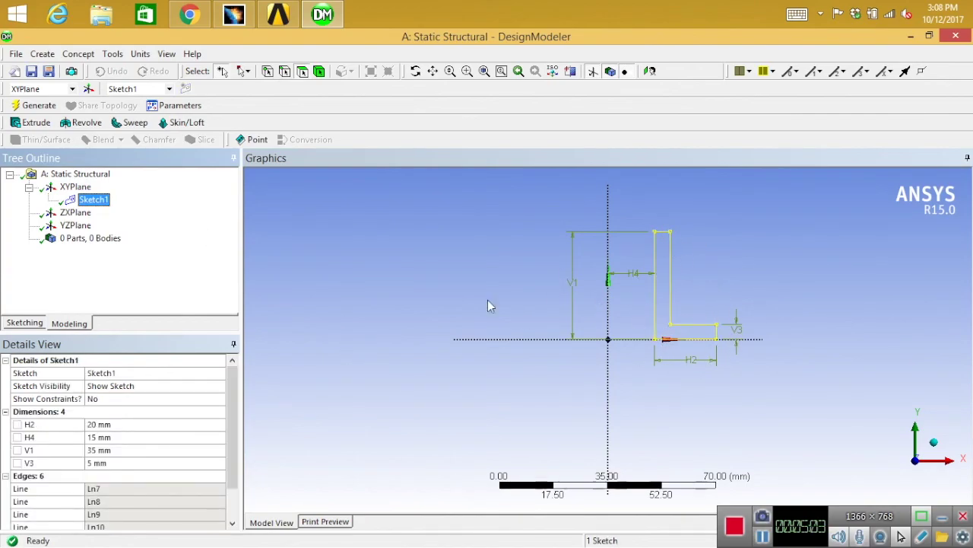
click(35, 123)
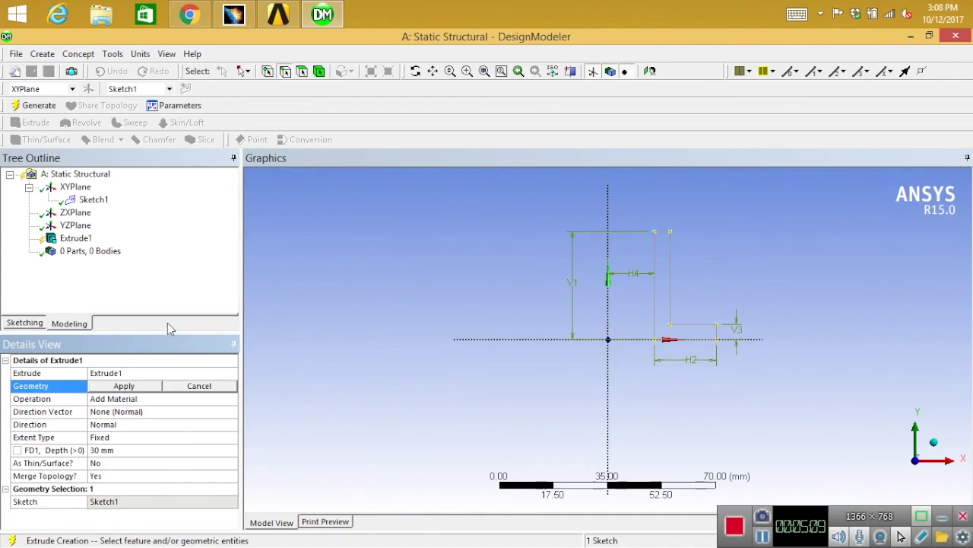
click(122, 450)
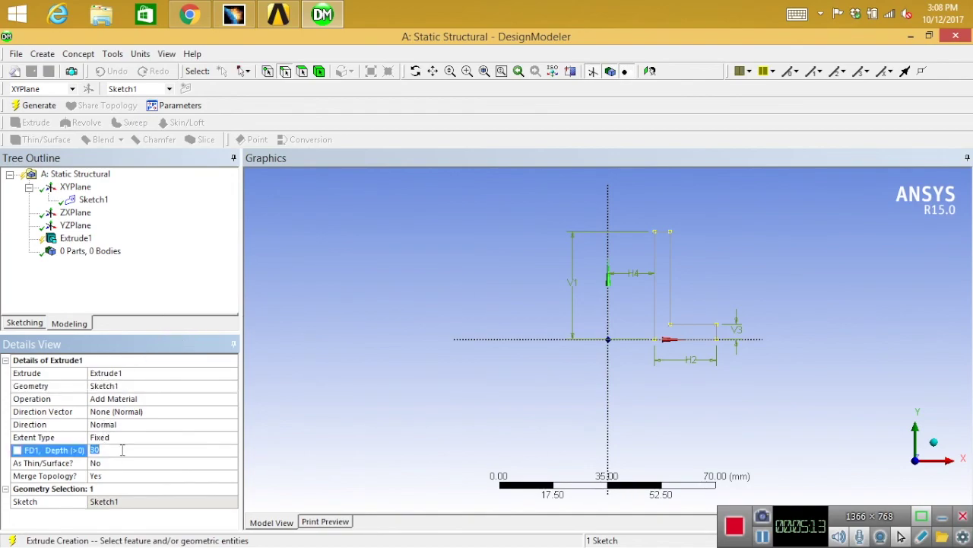
text(100)
key(Return)
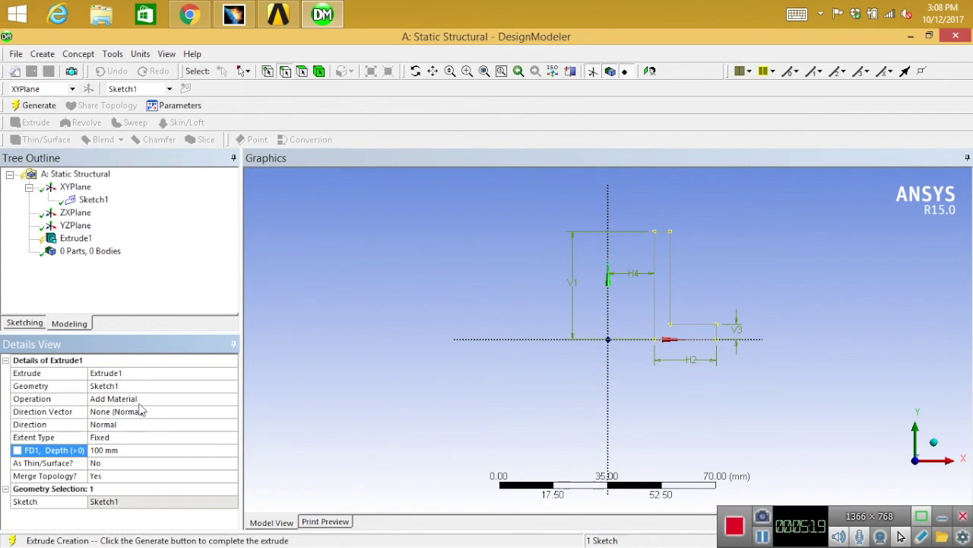
click(34, 107)
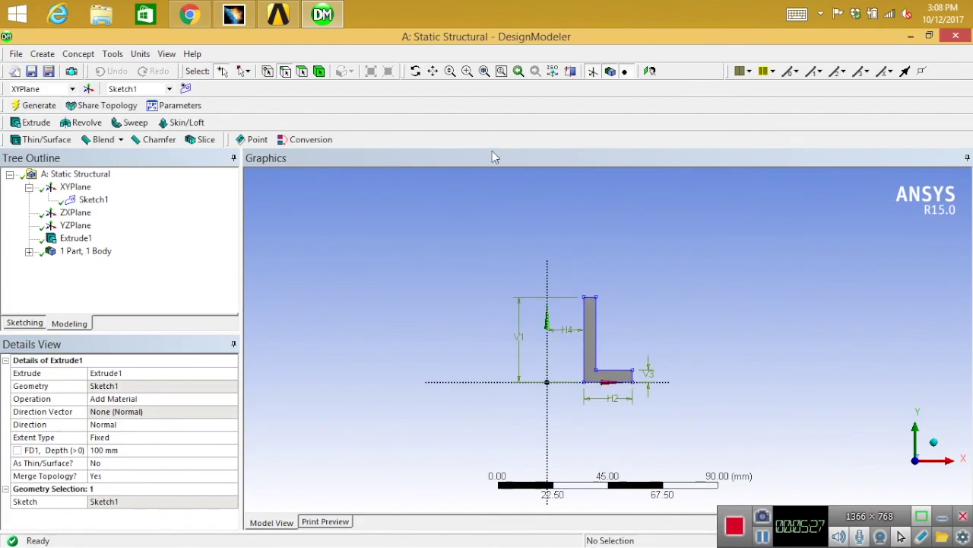
Switch to the isometric view and turn off the plane display.
click(555, 72)
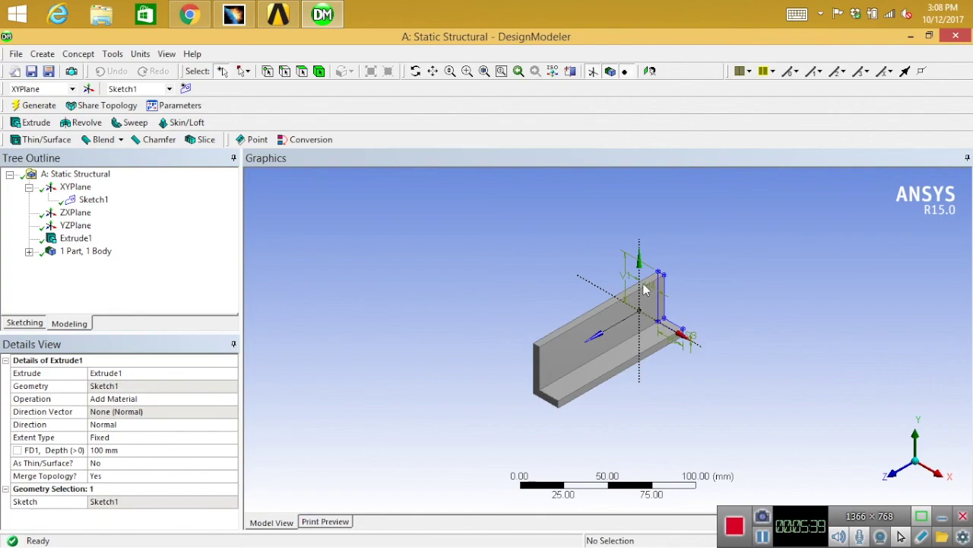
click(593, 70)
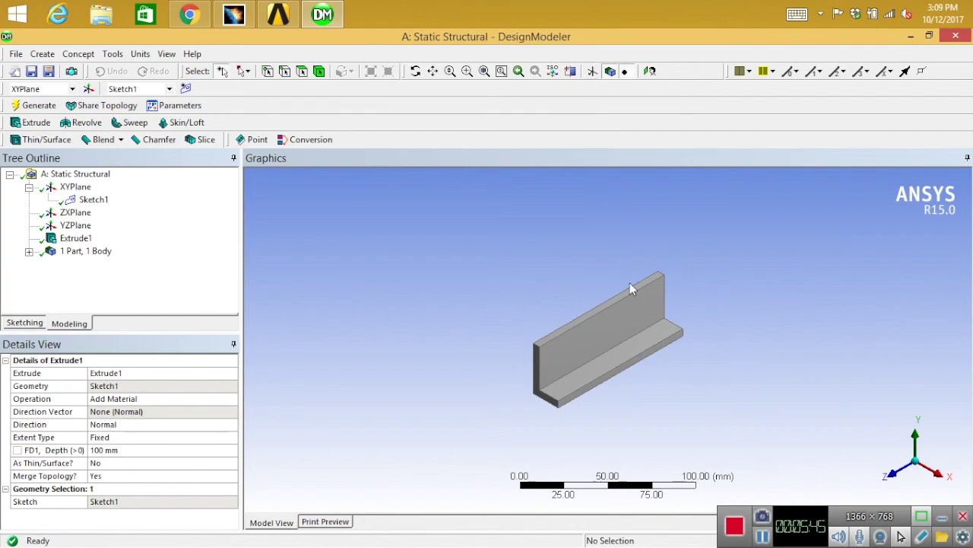
Toggle Display Plane back on, then off again, leaving only the L solid visible.
click(592, 72)
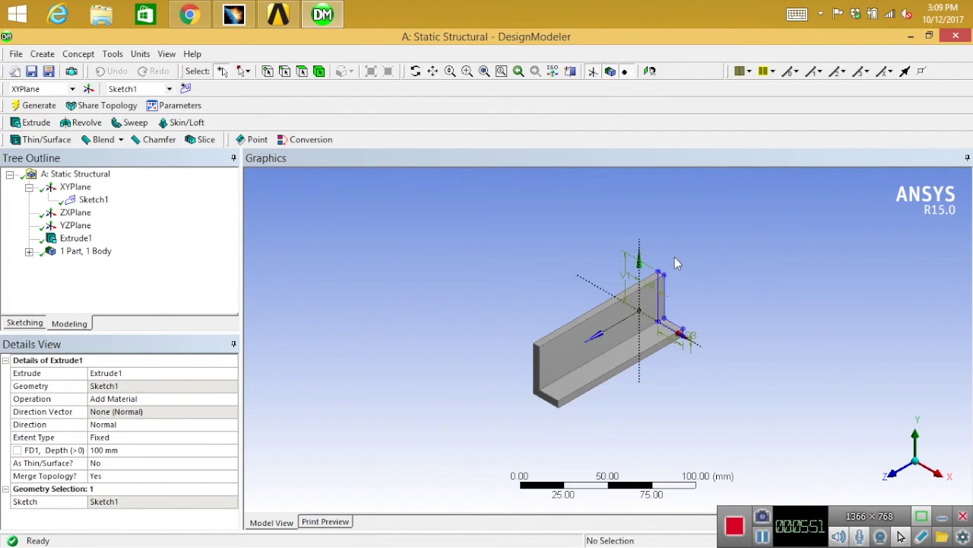
click(592, 70)
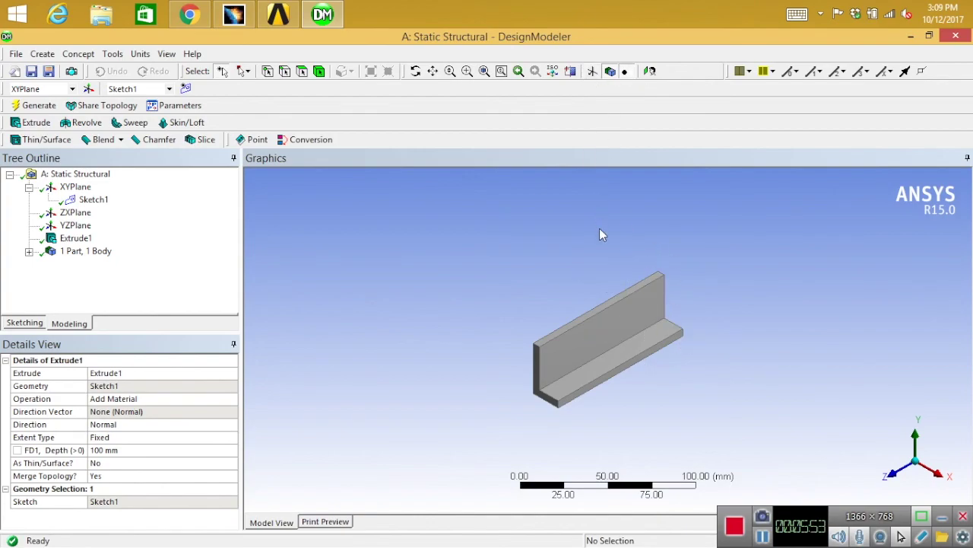